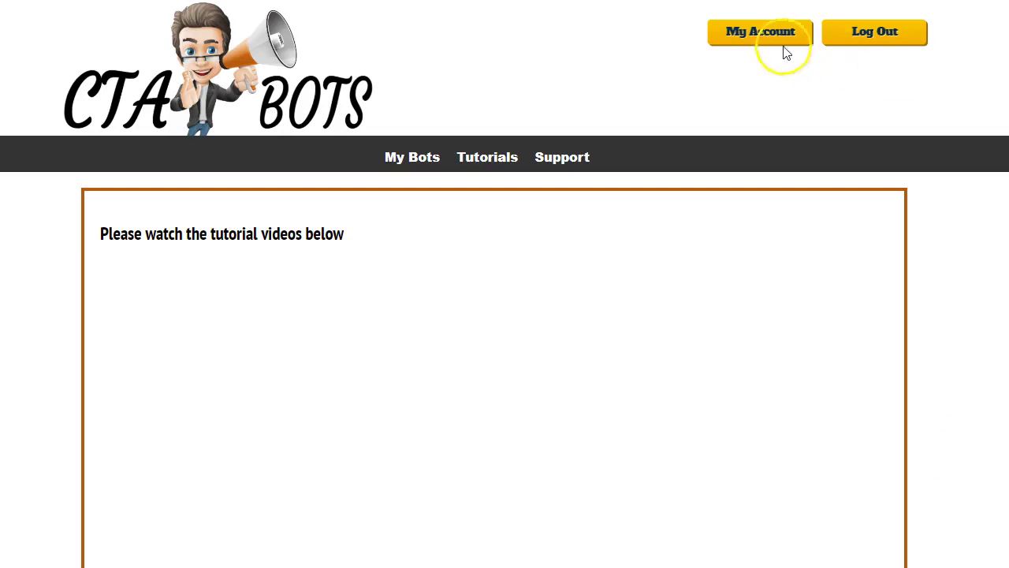
Create and save a new bot named 'First Test -' from My Bots.
left_click(763, 38)
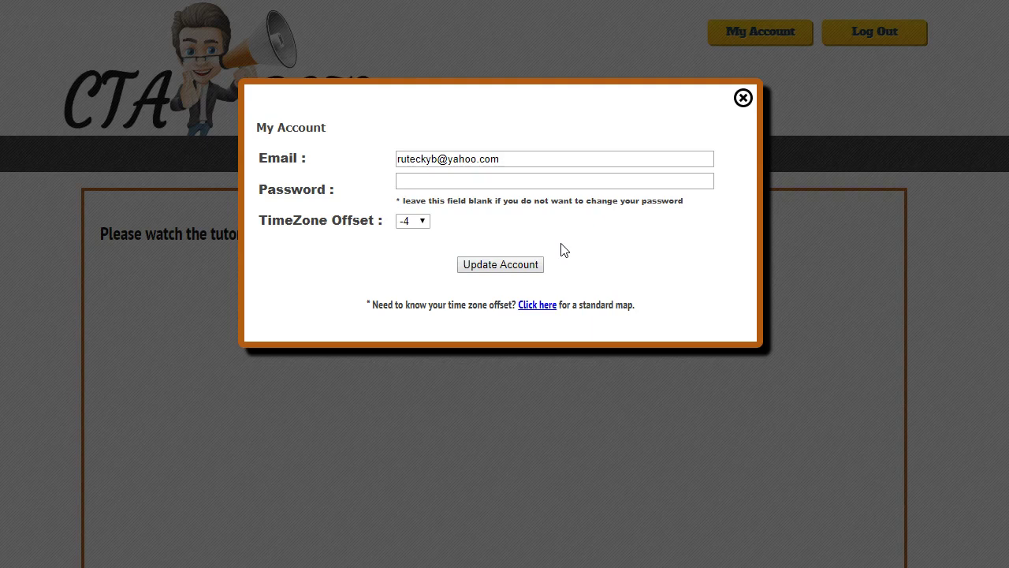
left_click(742, 98)
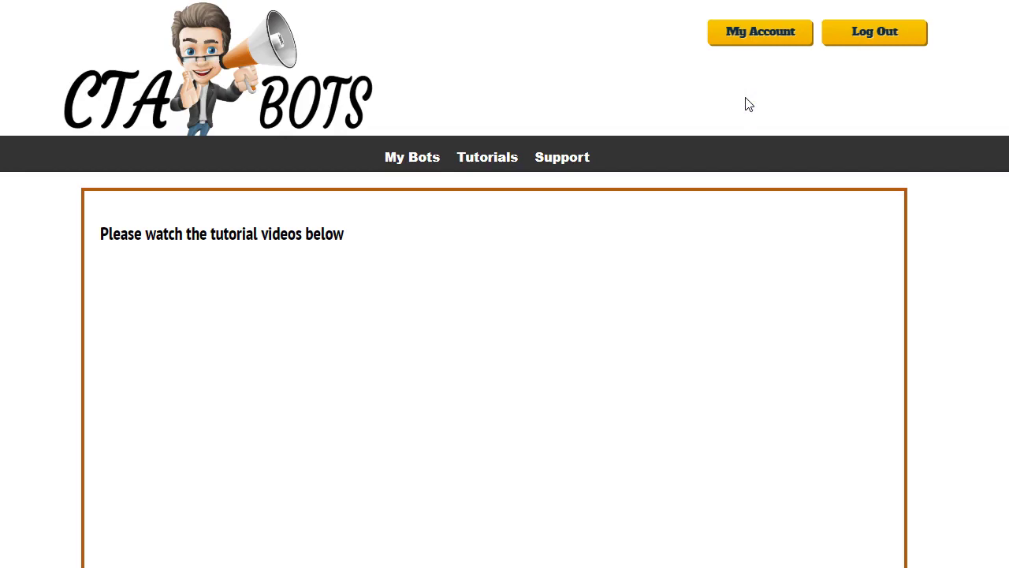
left_click(412, 162)
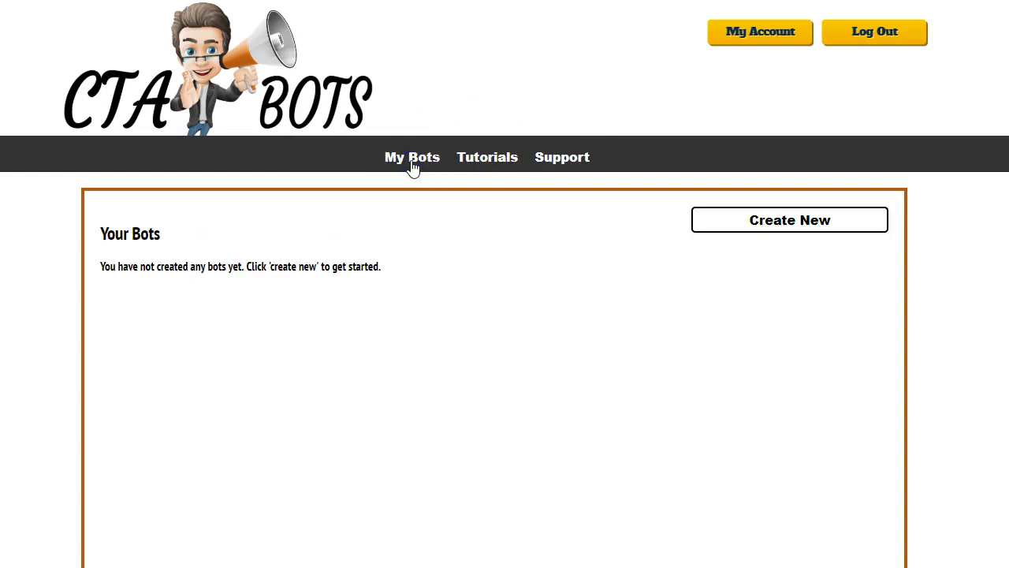
left_click(785, 229)
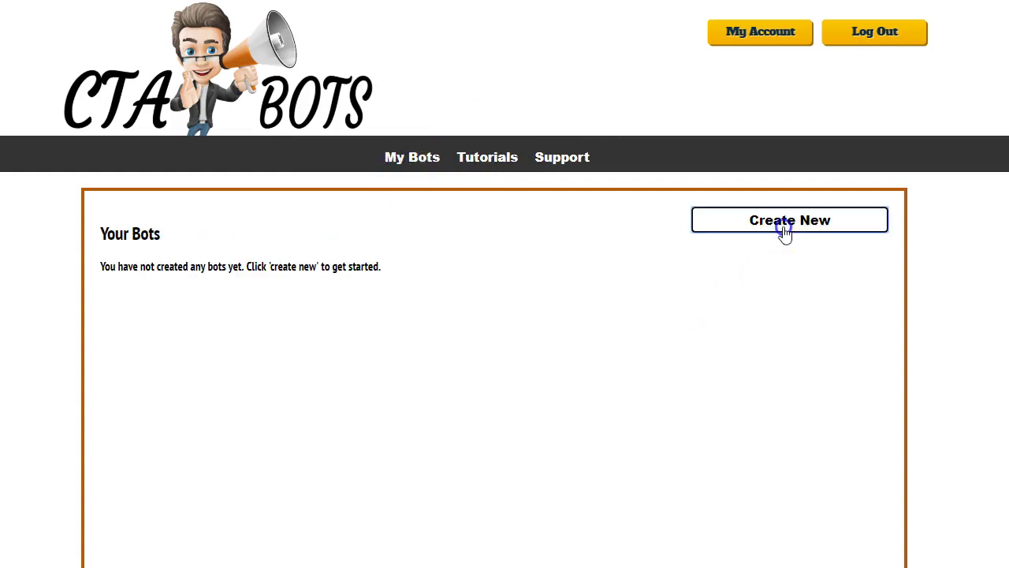
left_click(376, 167)
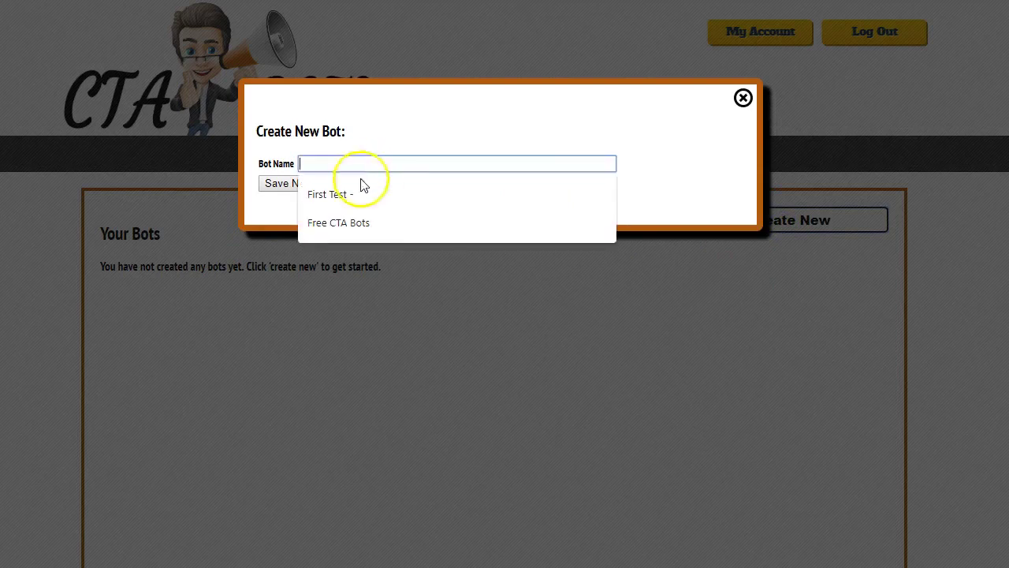
left_click(351, 193)
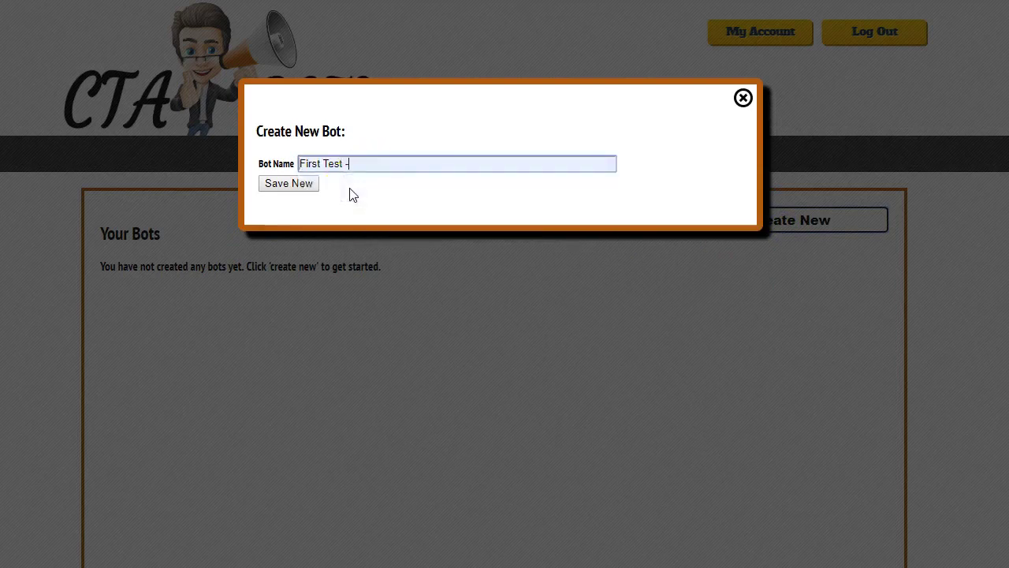
left_click(300, 189)
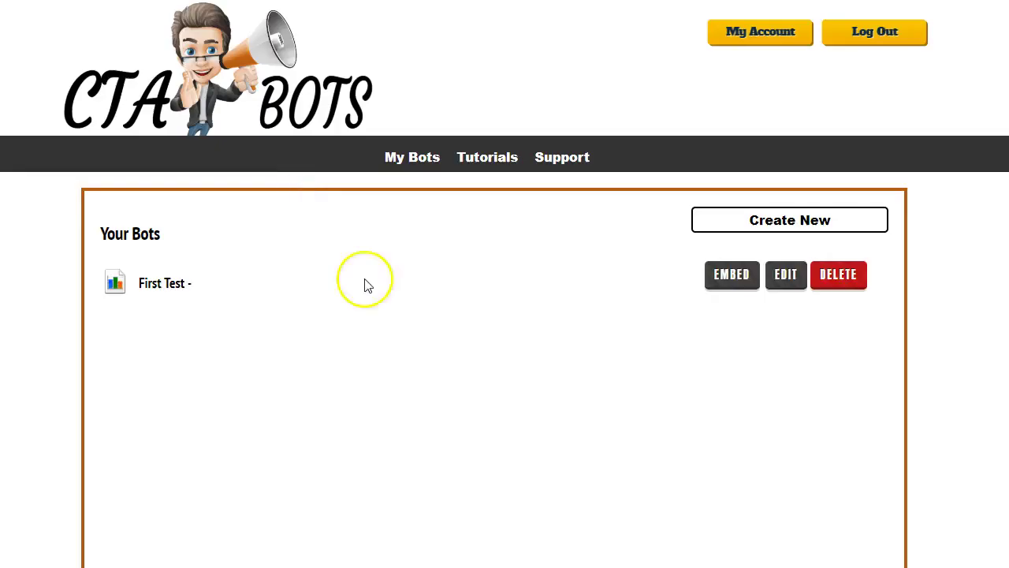
Edit 'First Test -', preview Alfred and Luigi, settle on Nikki, and set bot sequence 2.
left_click(785, 289)
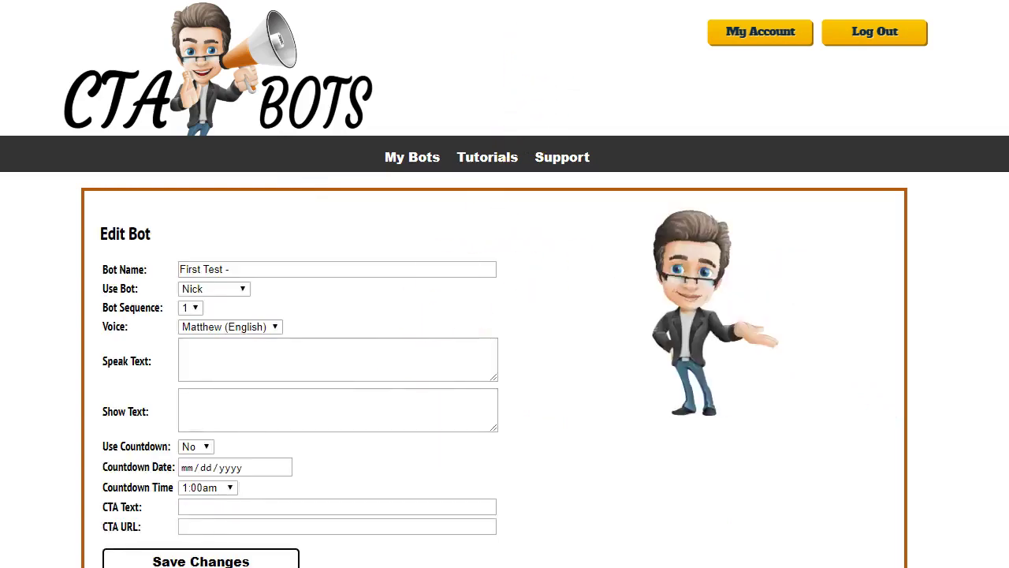
scroll(505, 284, "down", 1)
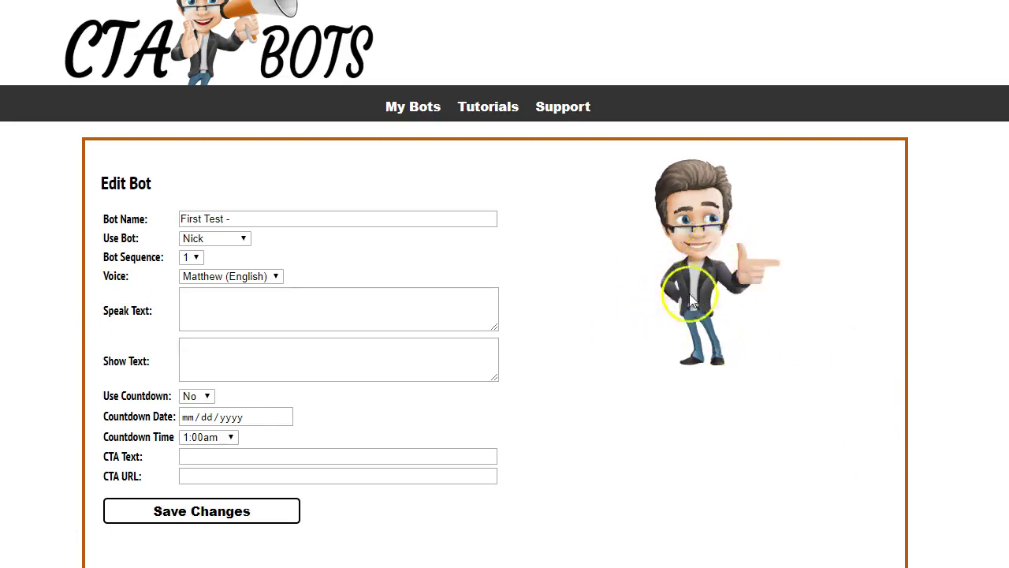
left_click(244, 235)
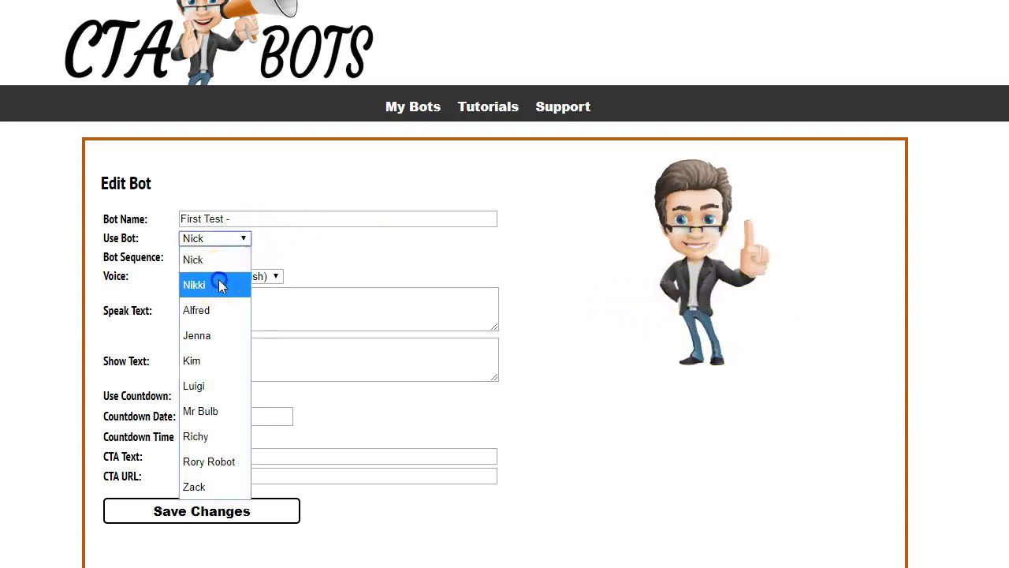
left_click(220, 284)
left_click(245, 239)
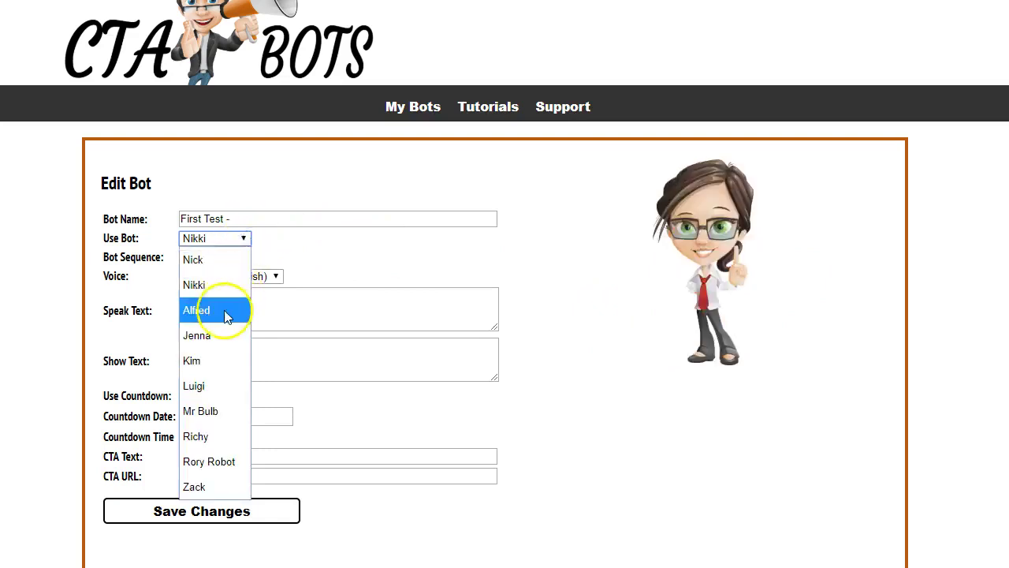
left_click(225, 315)
left_click(244, 238)
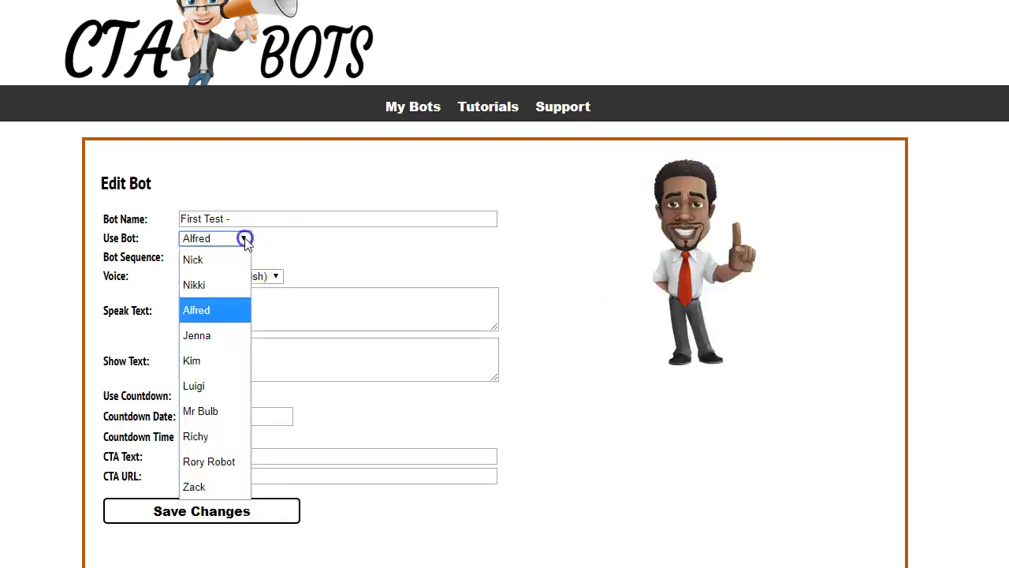
left_click(207, 386)
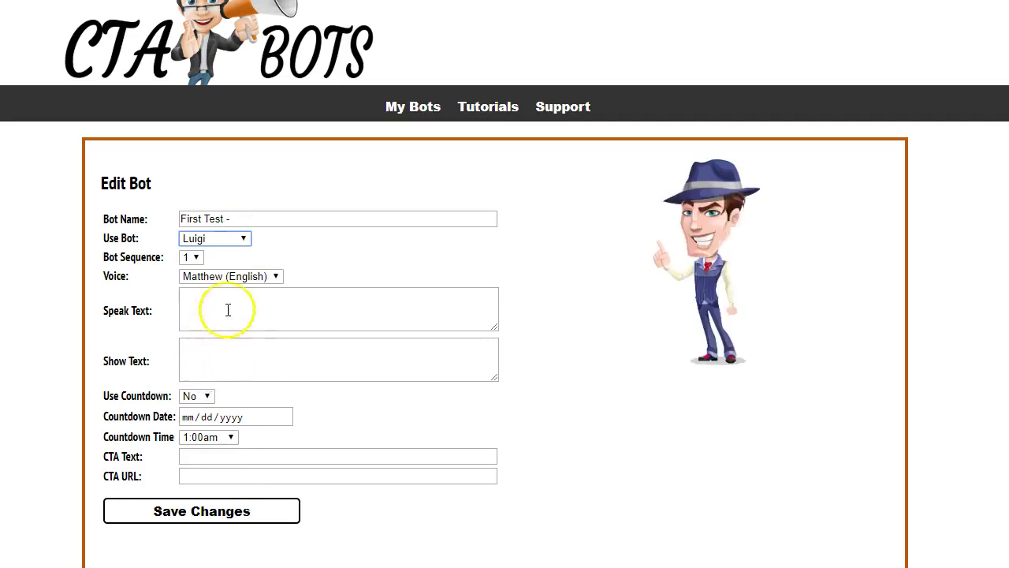
left_click(245, 239)
left_click(229, 284)
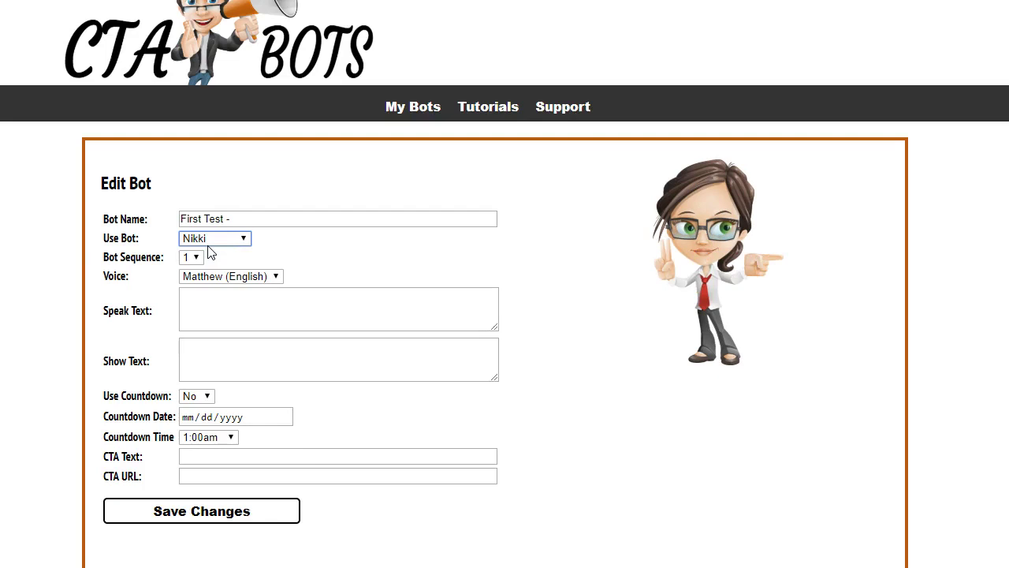
left_click(196, 263)
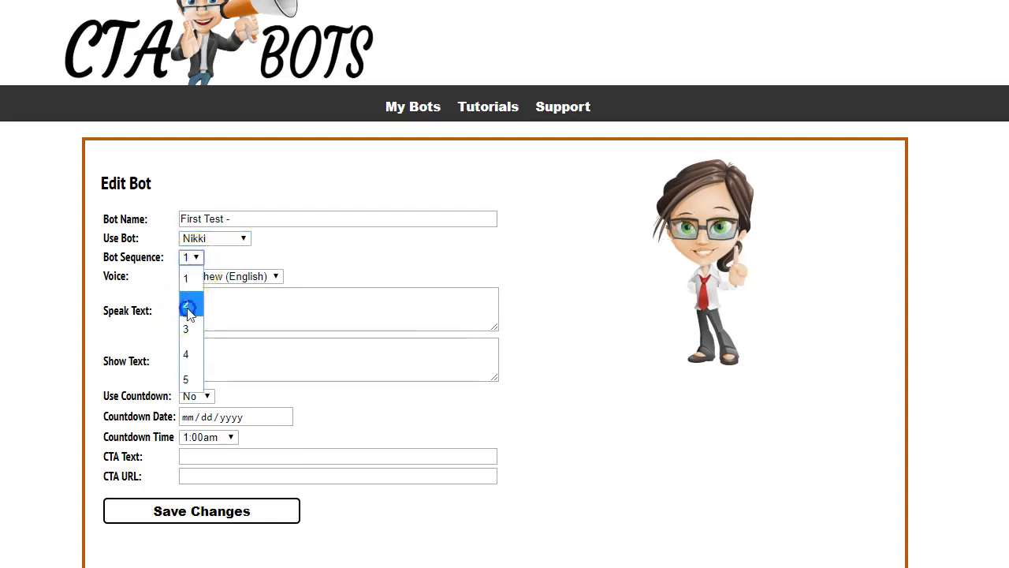
left_click(189, 305)
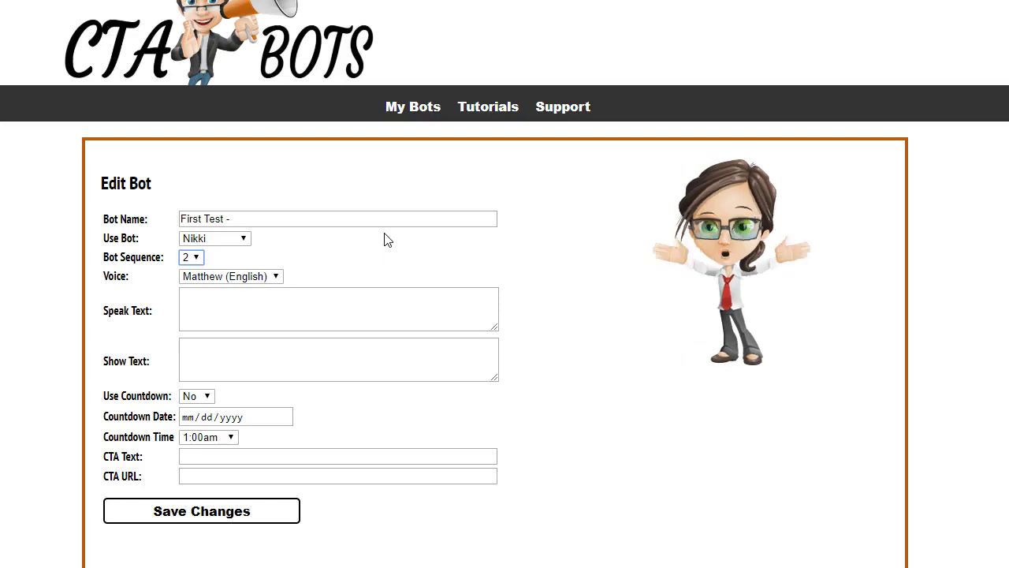
Select Joanna (English) as the bot's voice.
left_click(276, 276)
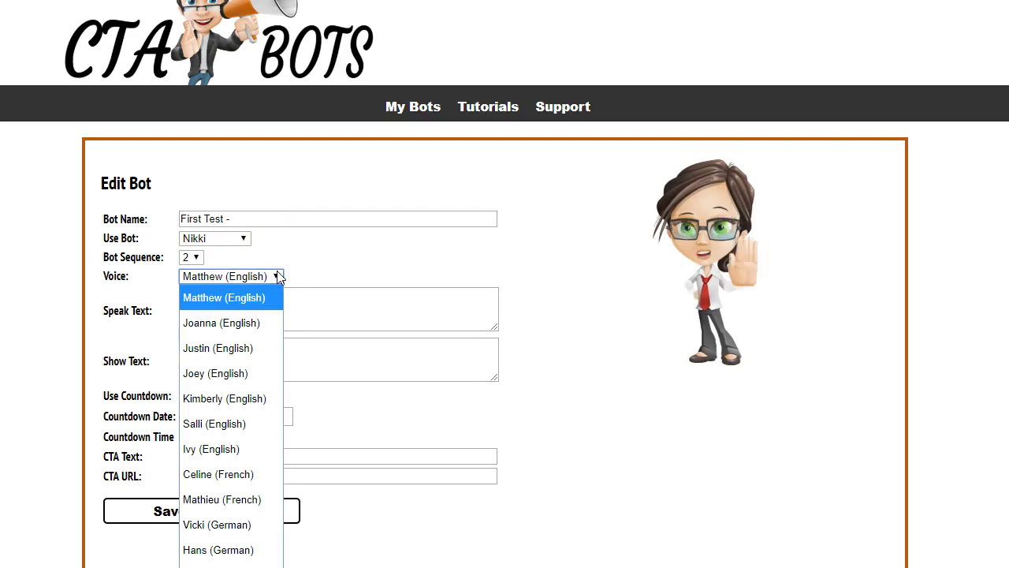
left_click(277, 276)
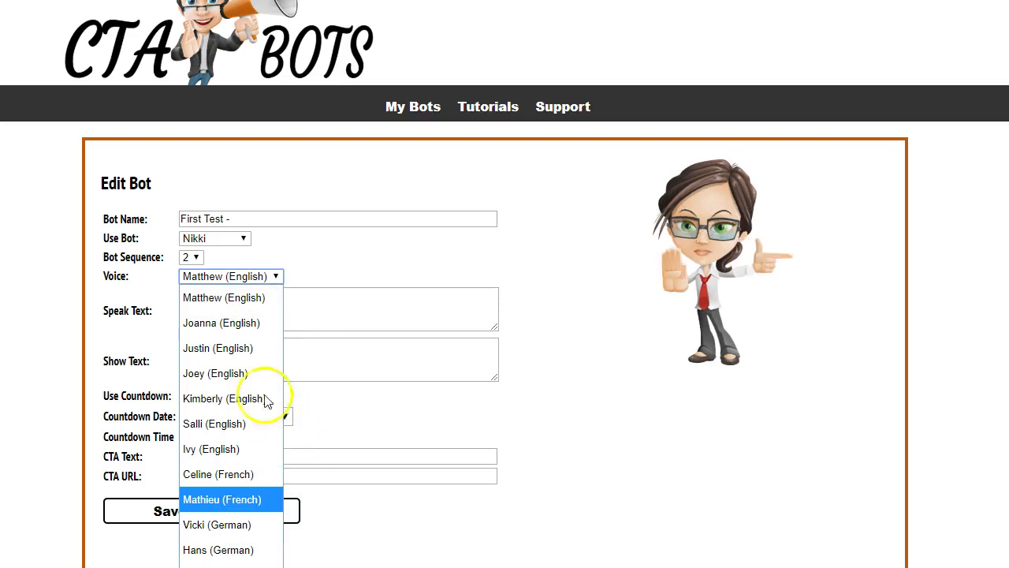
left_click(241, 324)
type("Click below to join Bretts Facebook group!")
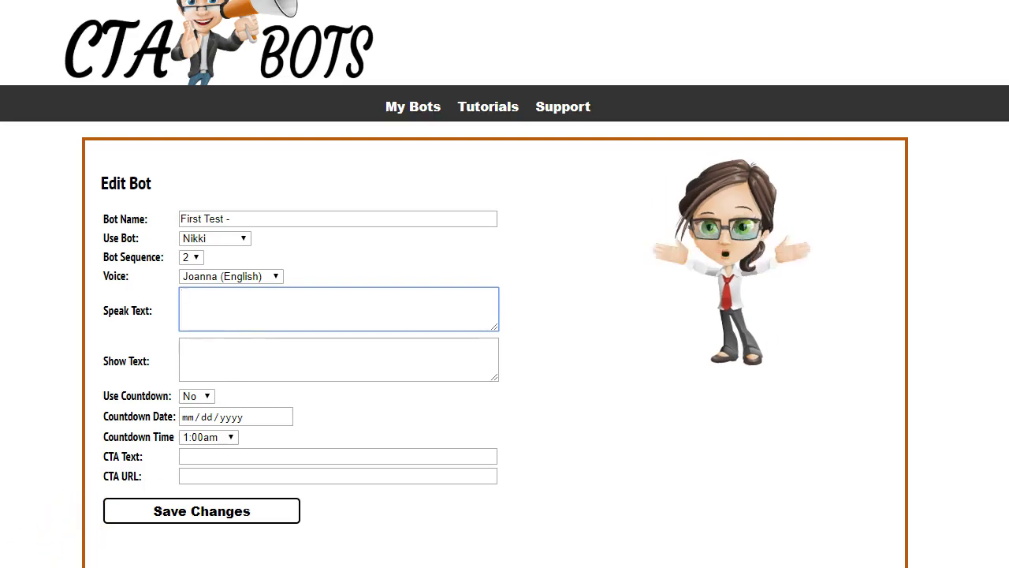
Turn the countdown on, ending at Midnight on 03/12/2019.
left_click(206, 397)
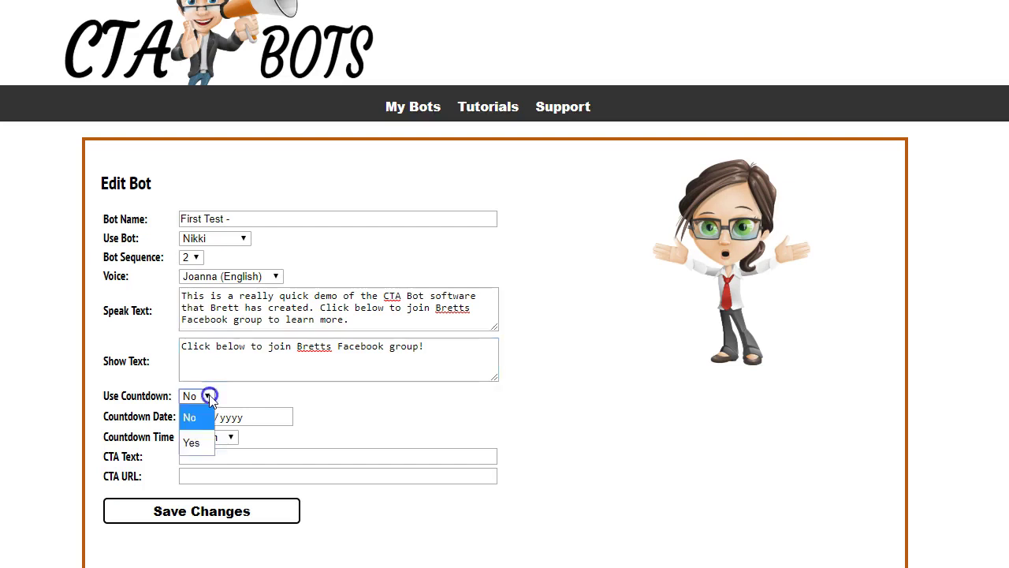
left_click(197, 444)
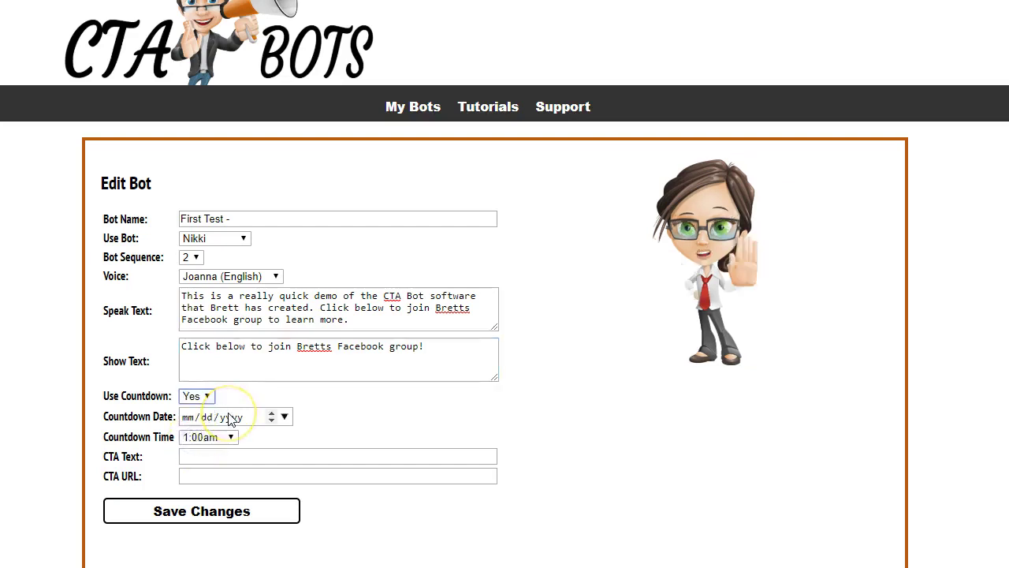
left_click(228, 421)
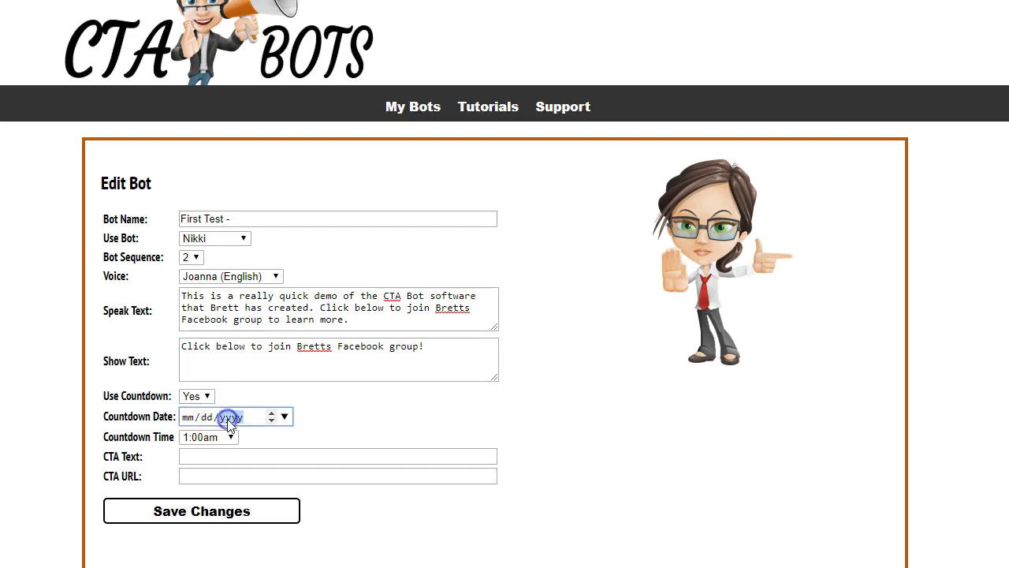
left_click(285, 418)
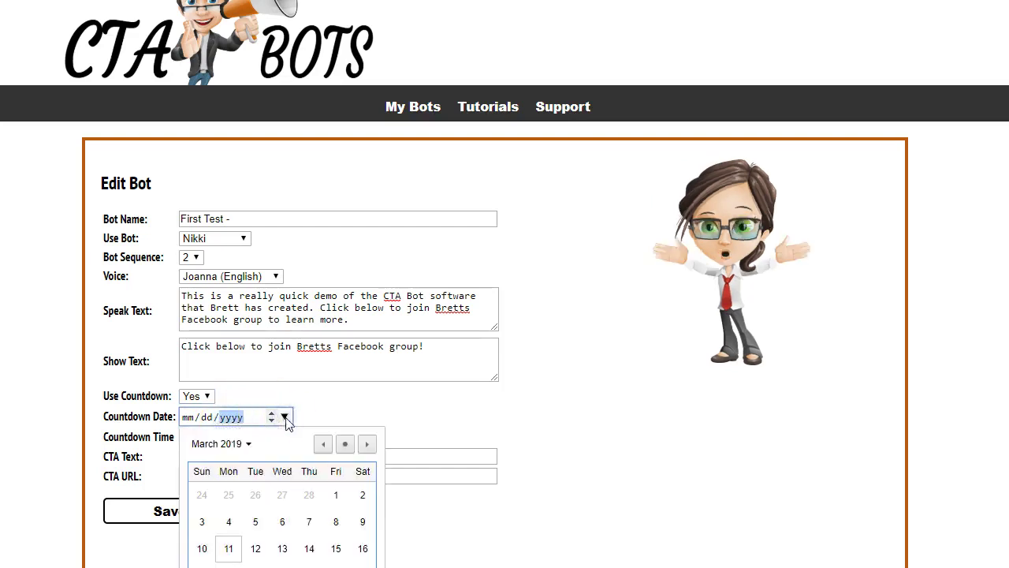
left_click(256, 550)
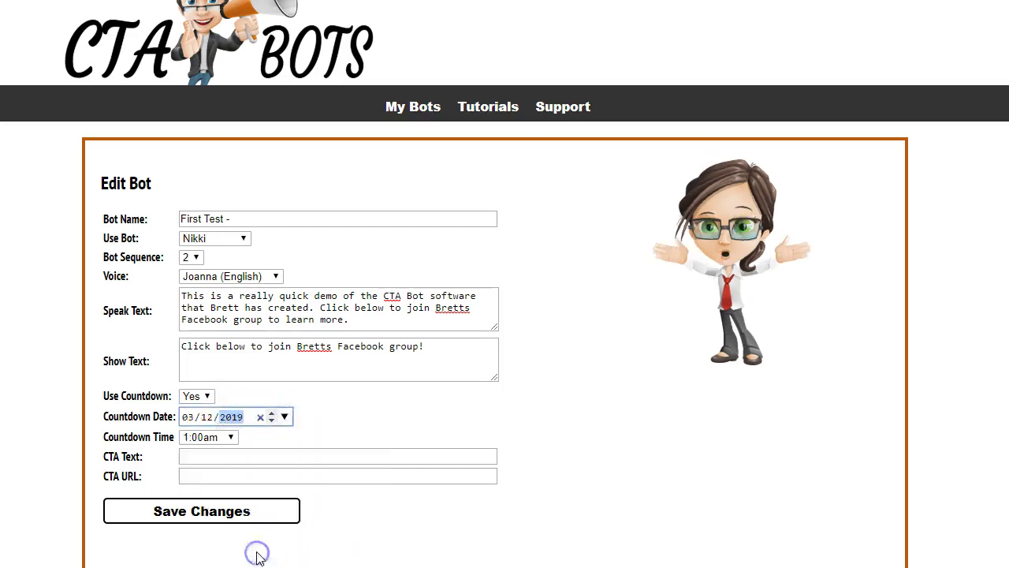
left_click(230, 437)
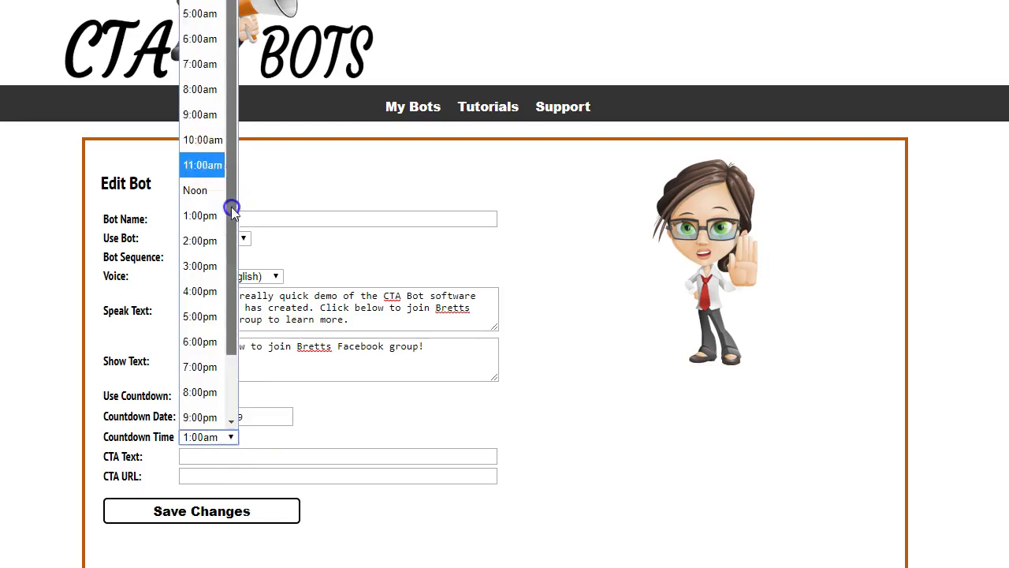
left_click_drag(232, 207, 225, 315)
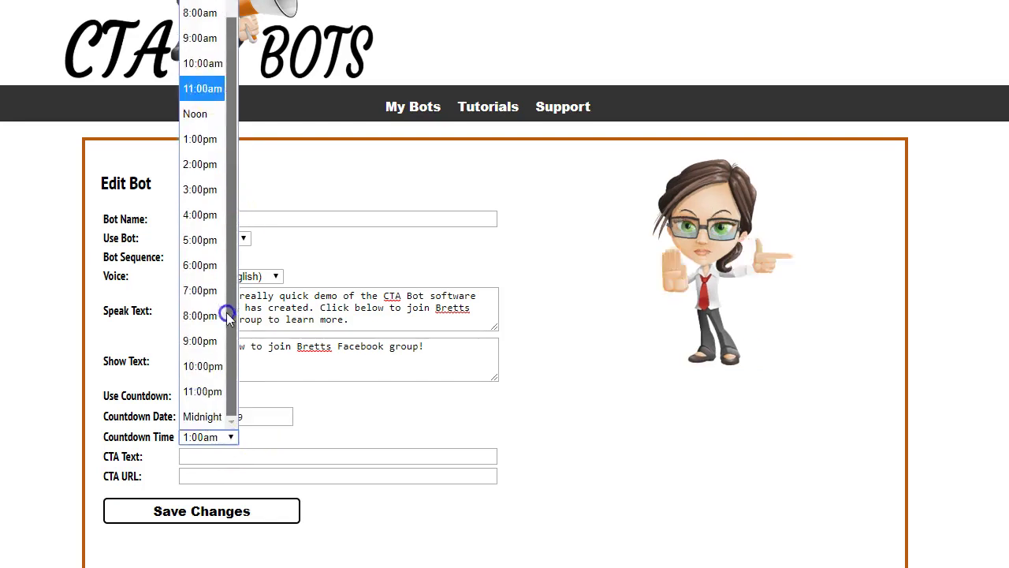
left_click(206, 418)
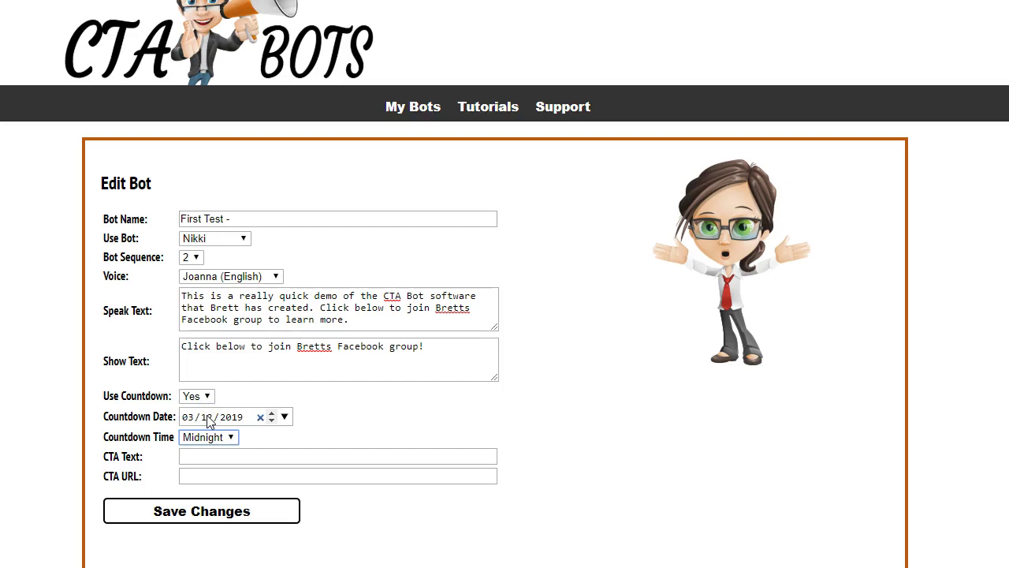
left_click(630, 321)
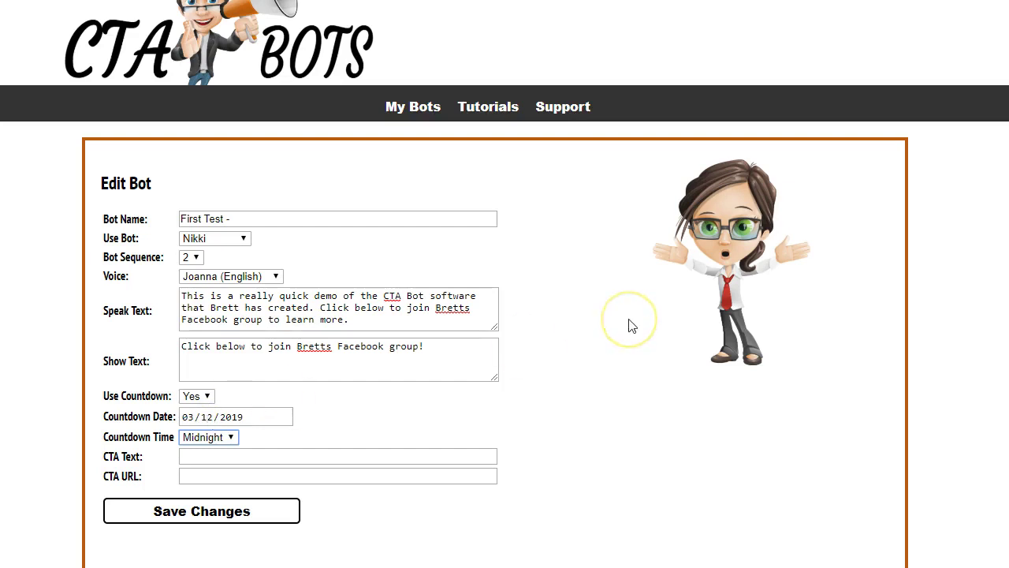
left_click(252, 459)
left_click(250, 484)
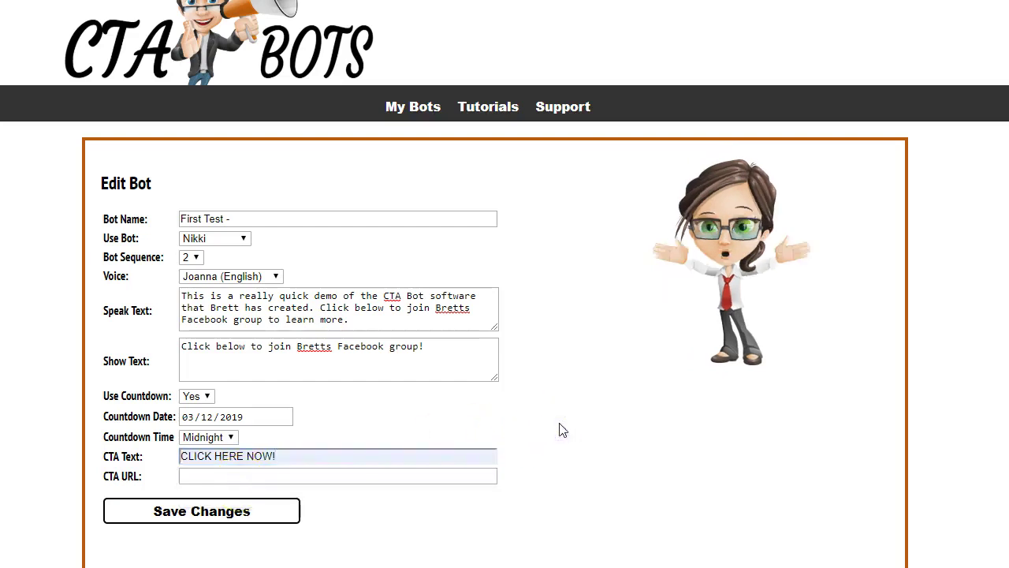
left_click(394, 477)
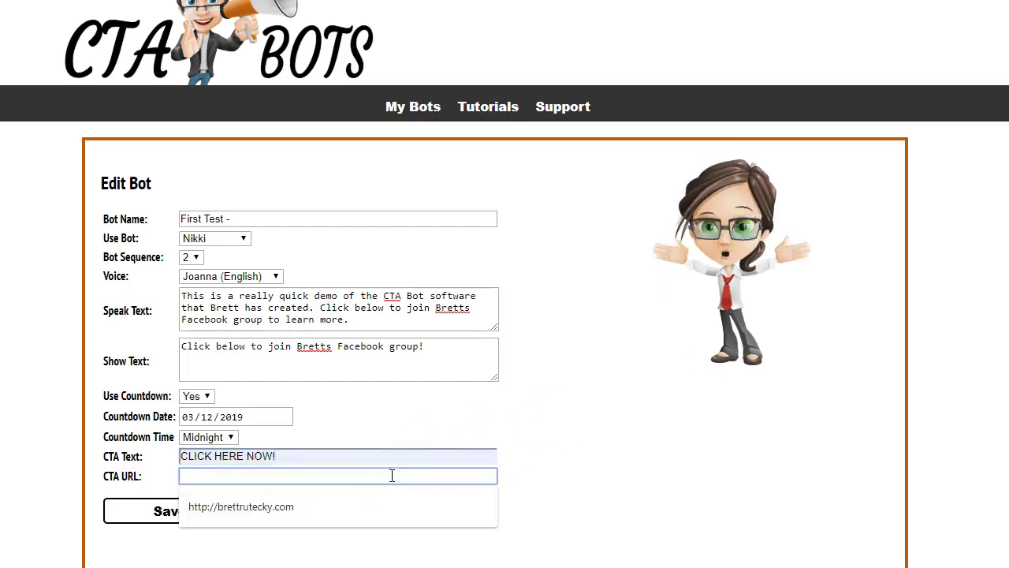
left_click(350, 498)
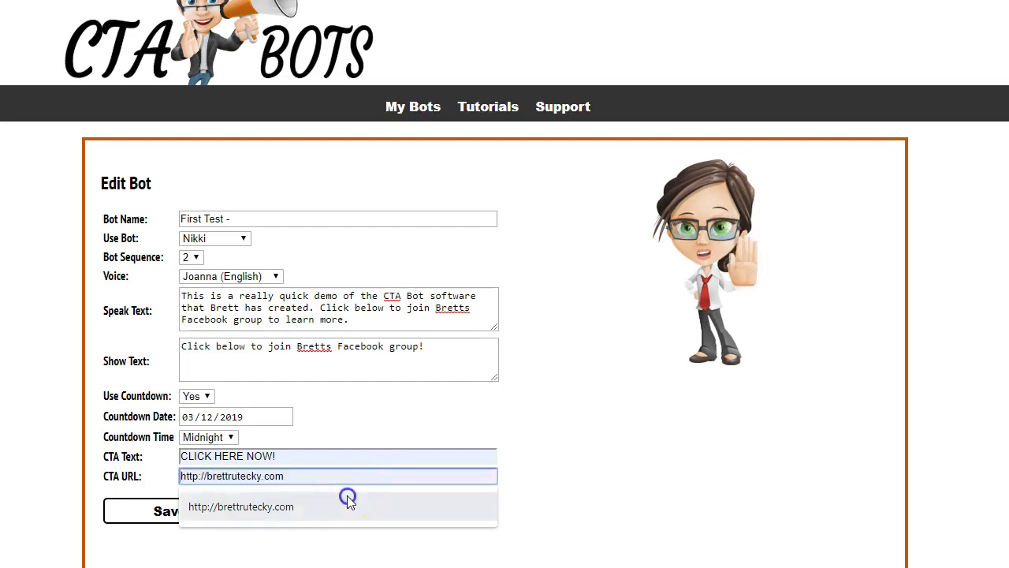
left_click(595, 444)
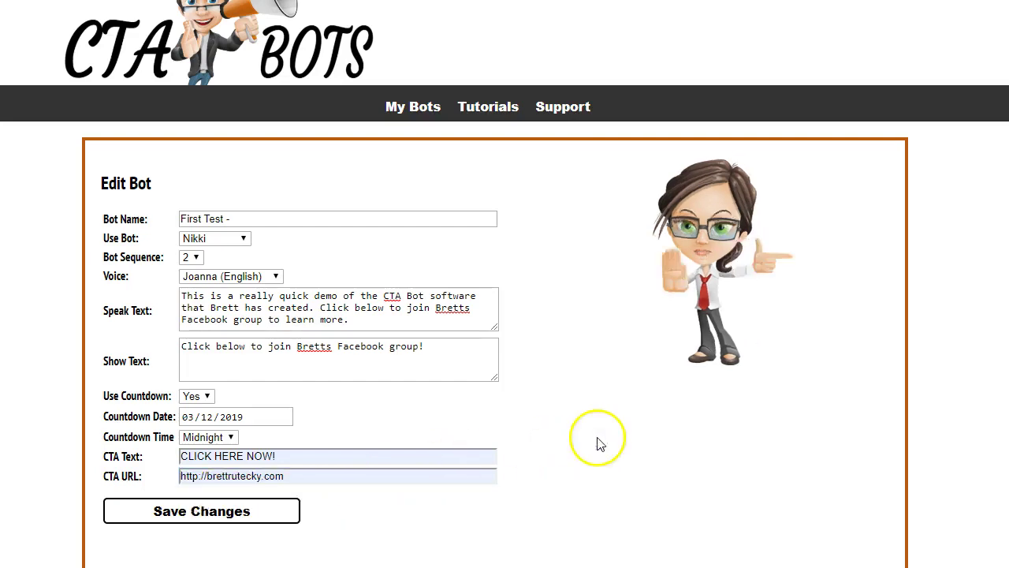
Save the bot and generate its embed code with position Left.
left_click(255, 514)
left_click(254, 511)
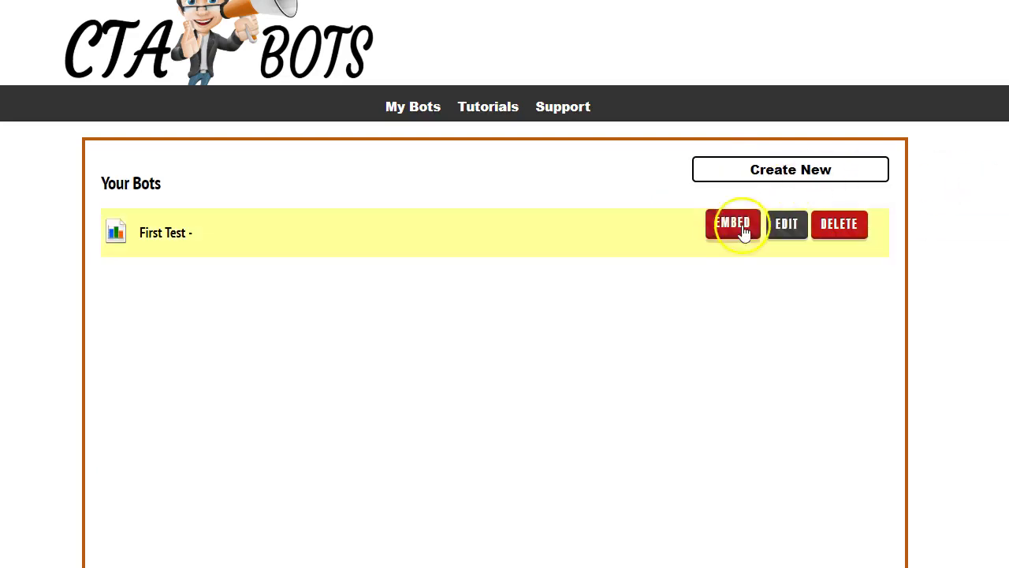
left_click(743, 230)
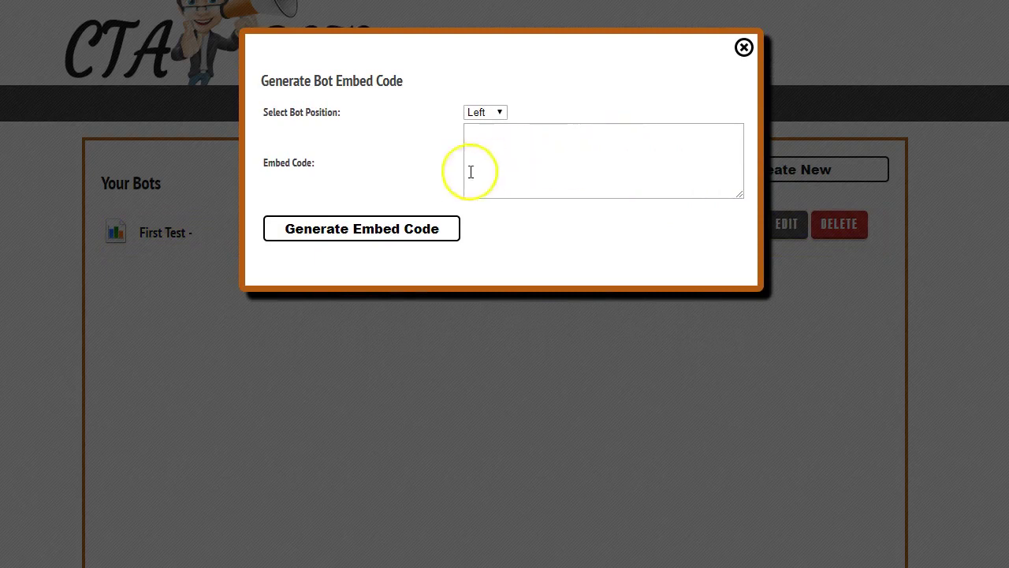
left_click(363, 233)
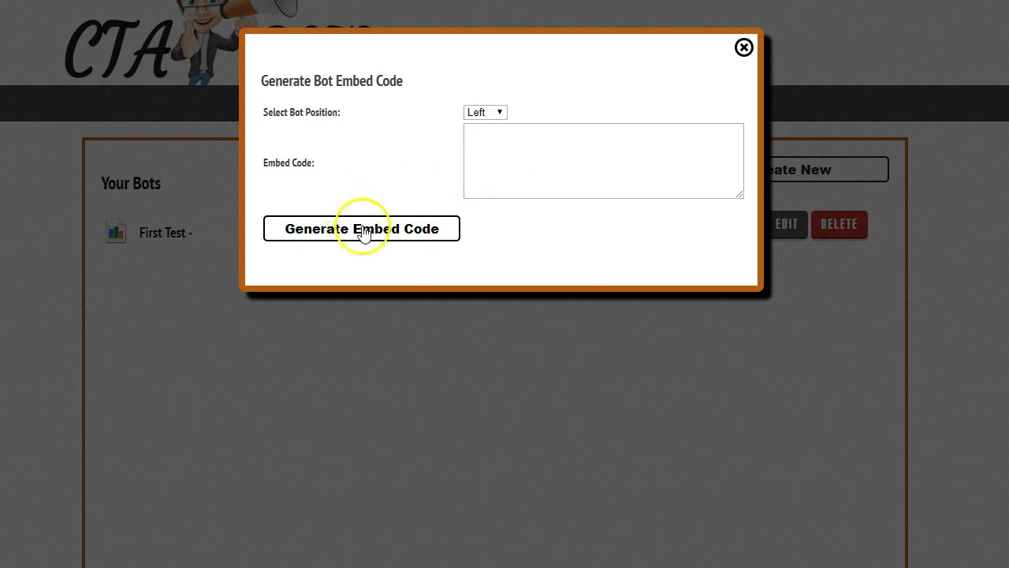
left_click(502, 112)
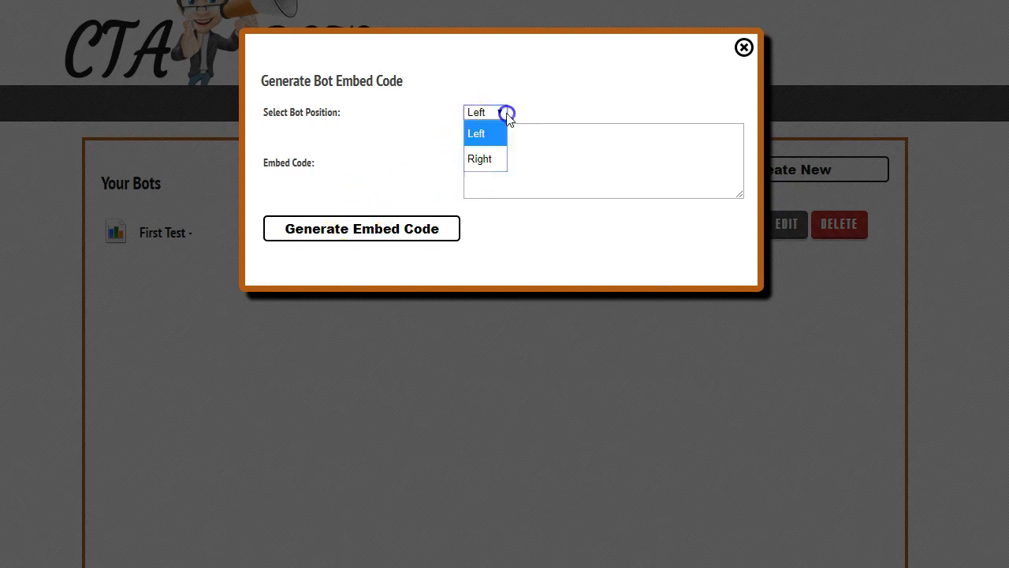
left_click(386, 230)
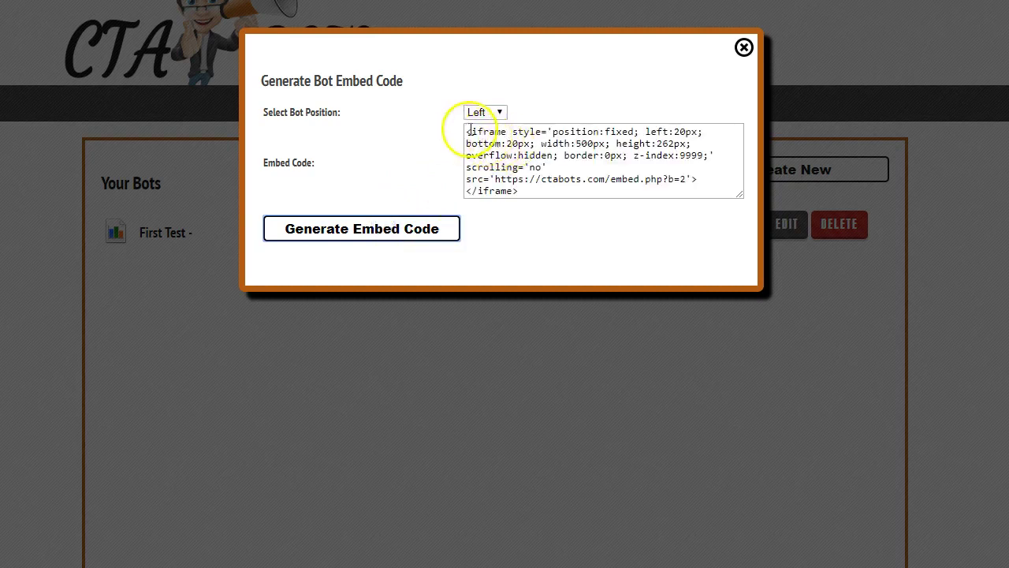
Select all of the generated embed code and copy it.
left_click_drag(469, 132, 587, 207)
right_click(585, 149)
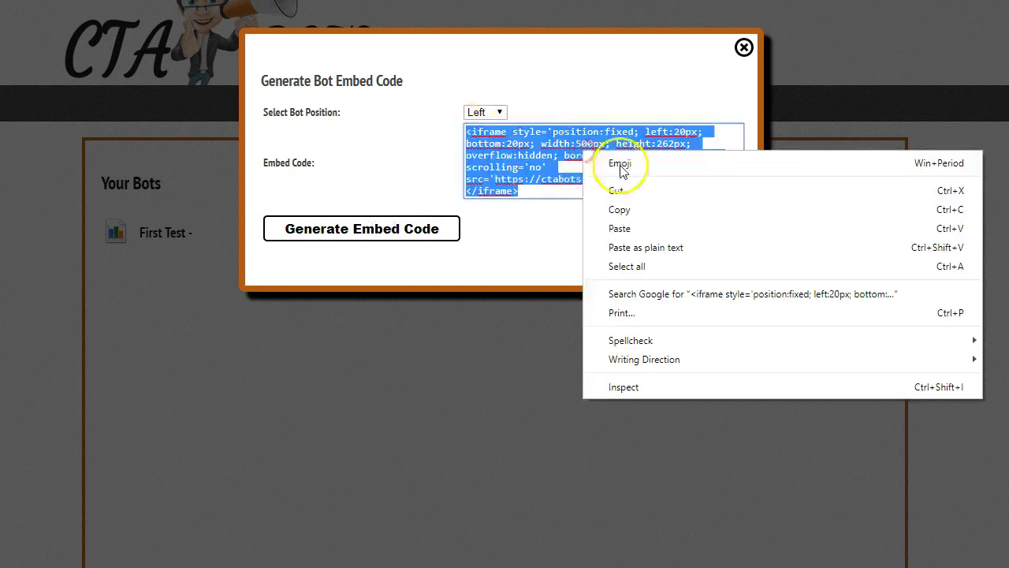
left_click(621, 209)
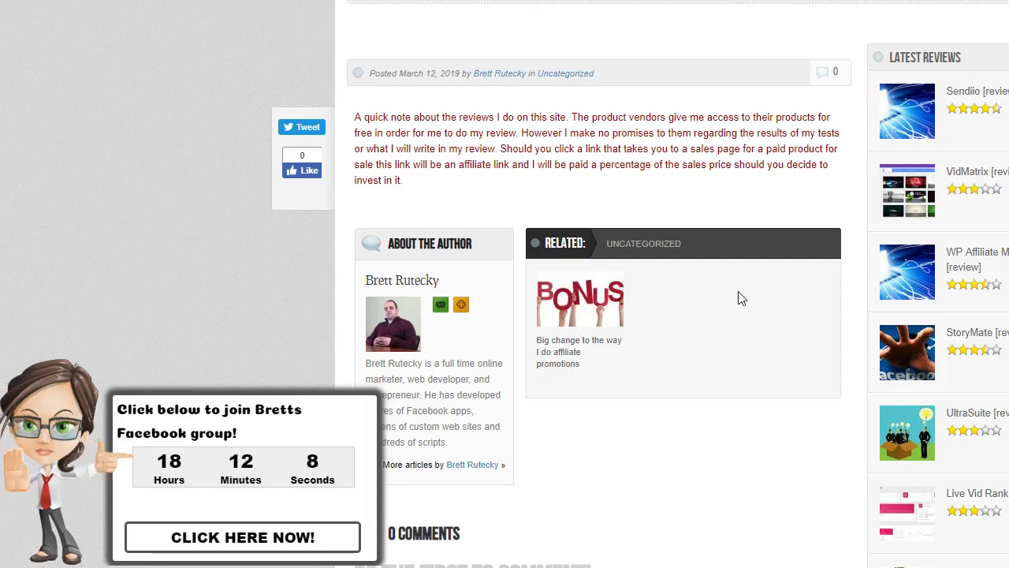
Watch the embedded bot play with its running countdown on the WordPress post.
left_click(345, 199)
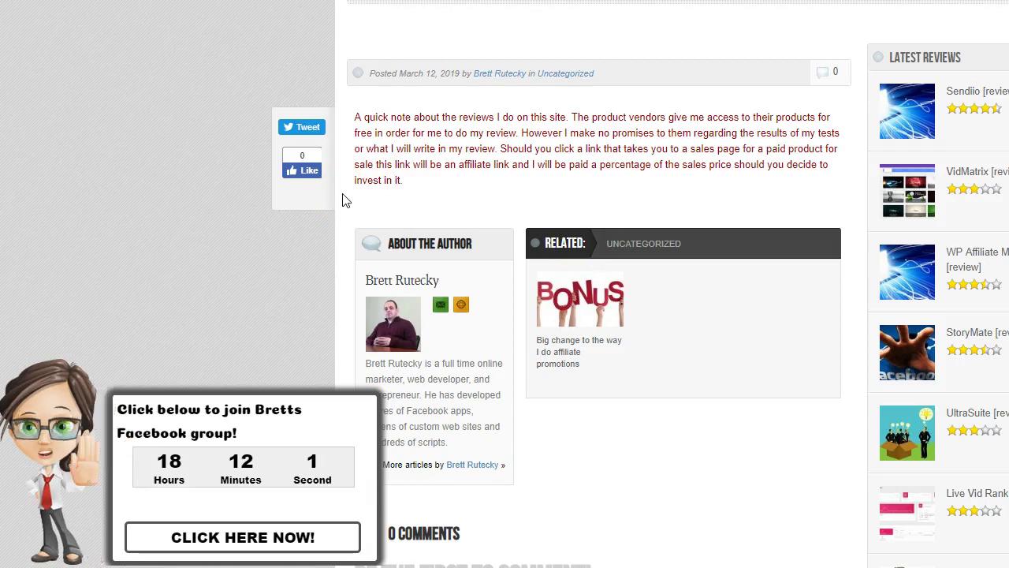
left_click(125, 417)
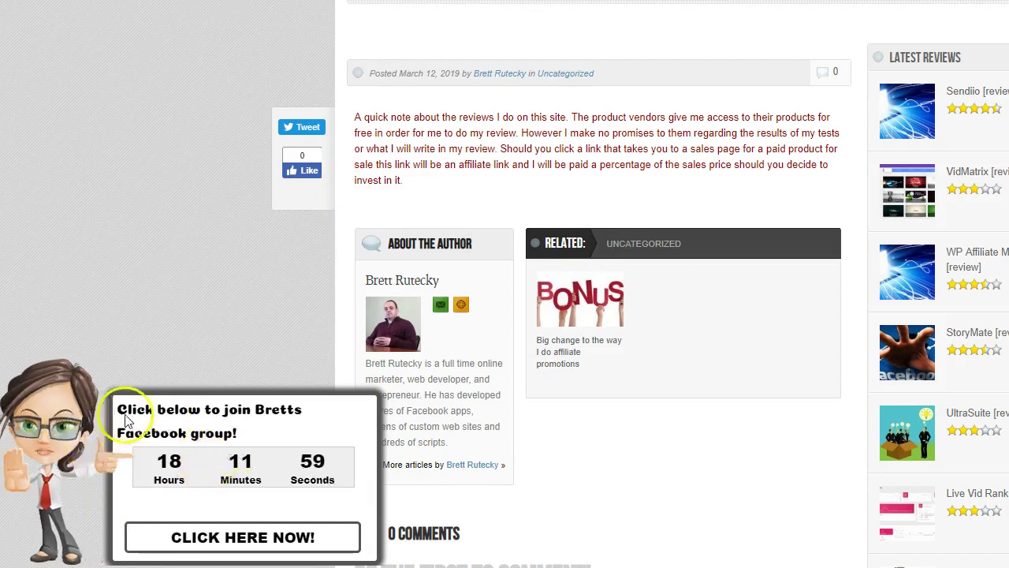
left_click(89, 434)
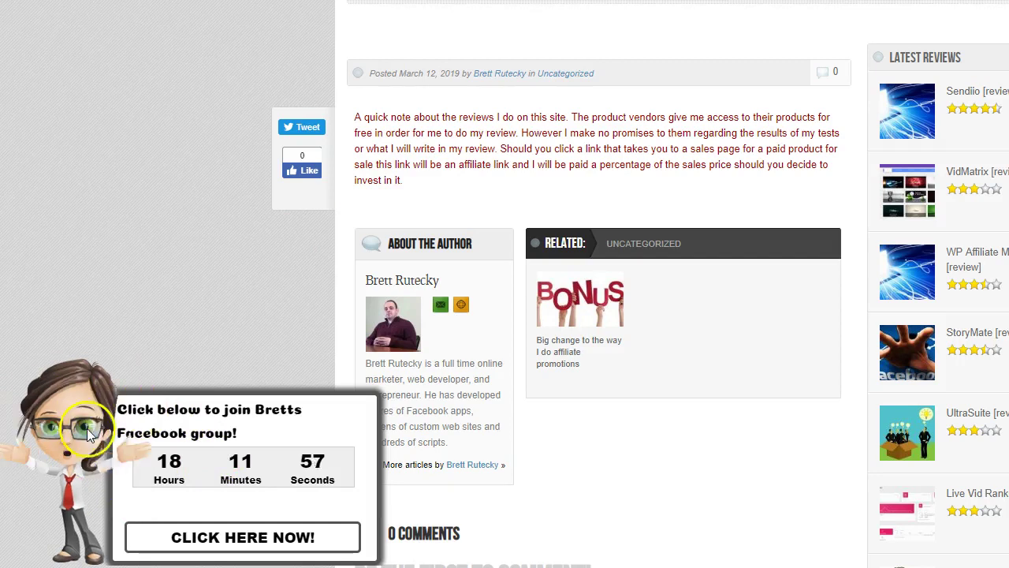